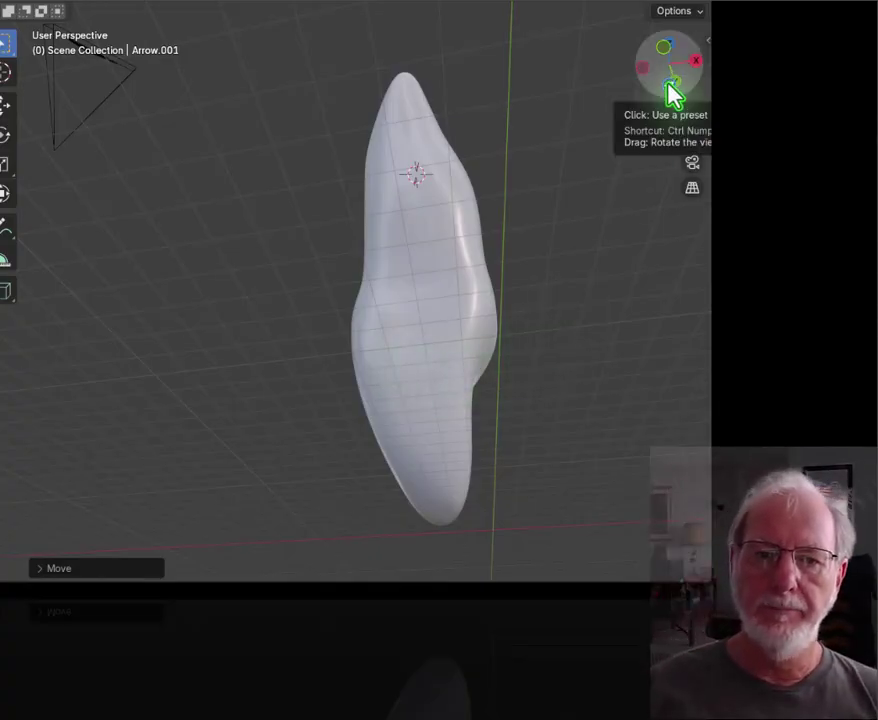
# Orbit the view so the incisor faces front with the blue force arrow visible
pyautogui.moveTo(672, 94)
pyautogui.mouseDown()
pyautogui.moveTo(668, 112)
pyautogui.moveTo(670, 96)
pyautogui.mouseUp()
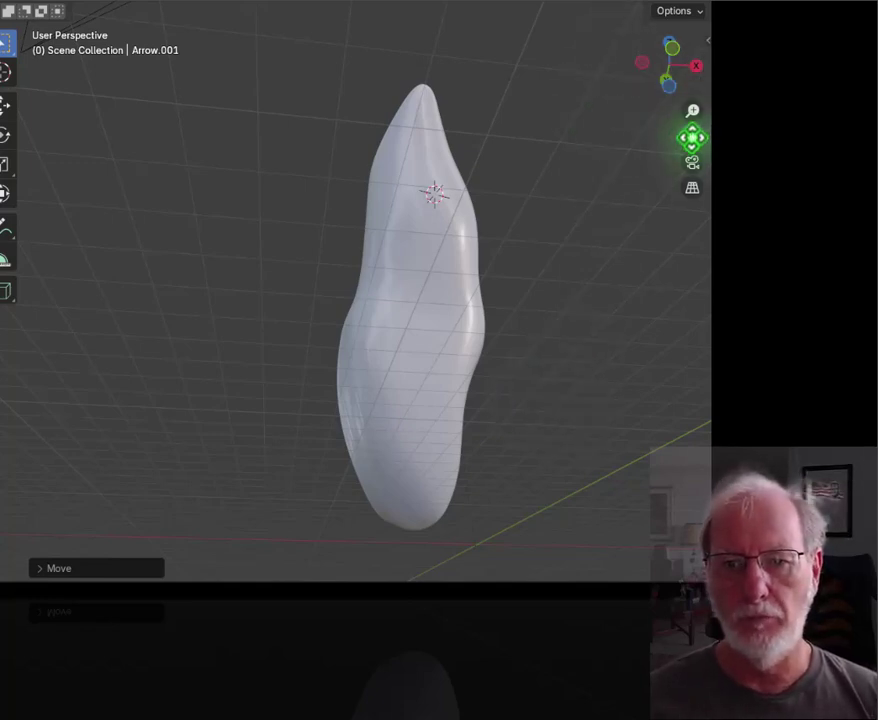
pyautogui.moveTo(700, 82); pyautogui.dragTo(698, 70)
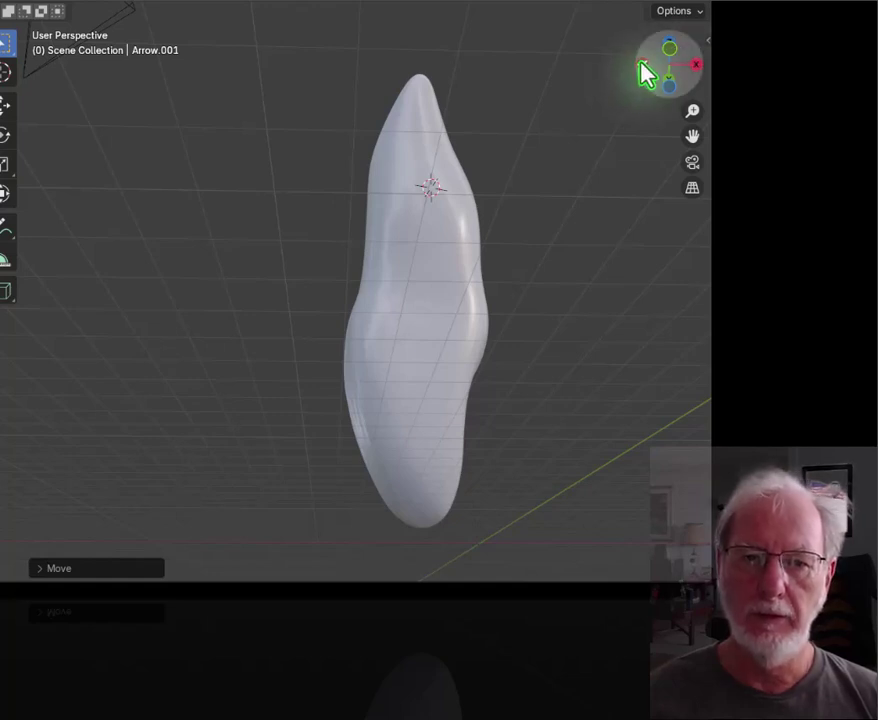
pyautogui.moveTo(645, 75)
pyautogui.mouseDown()
pyautogui.moveTo(698, 86)
pyautogui.moveTo(641, 127)
pyautogui.mouseUp()
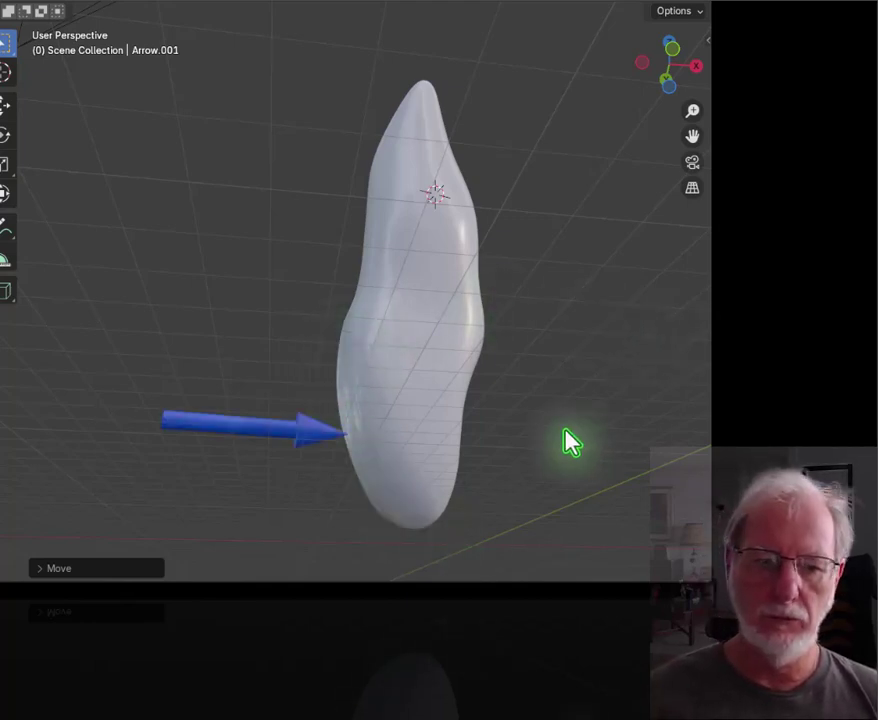
pyautogui.moveTo(570, 442); pyautogui.dragTo(549, 457, button='middle')
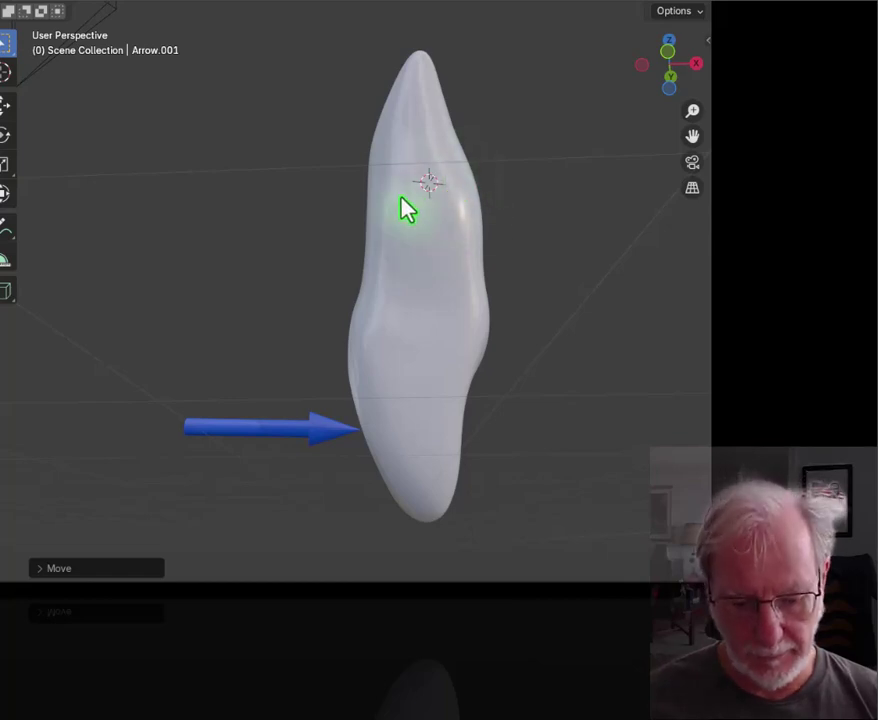
pyautogui.click(418, 353)
pyautogui.press('r')
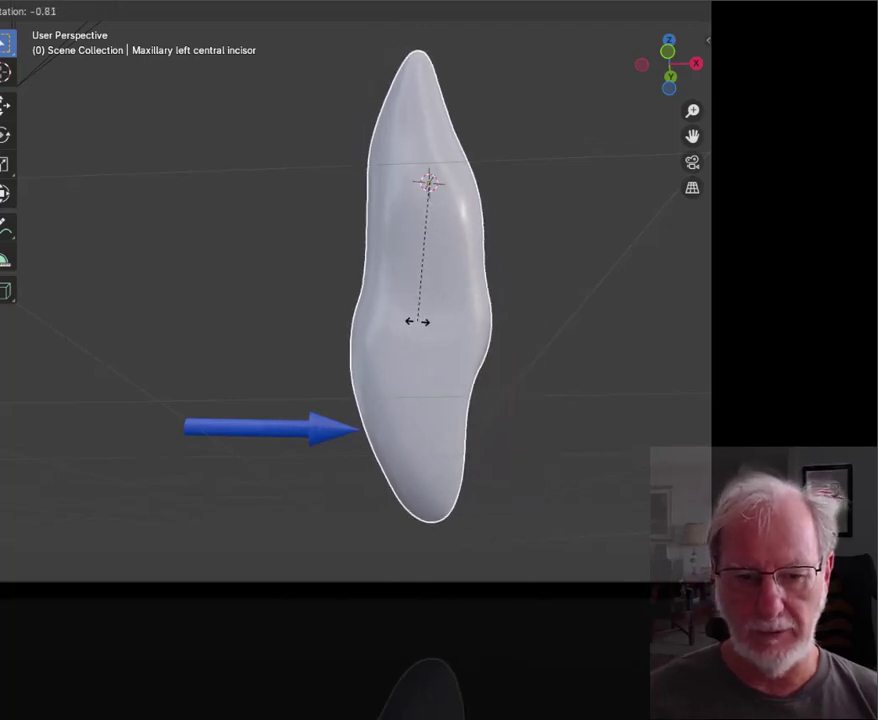
pyautogui.click(418, 321)
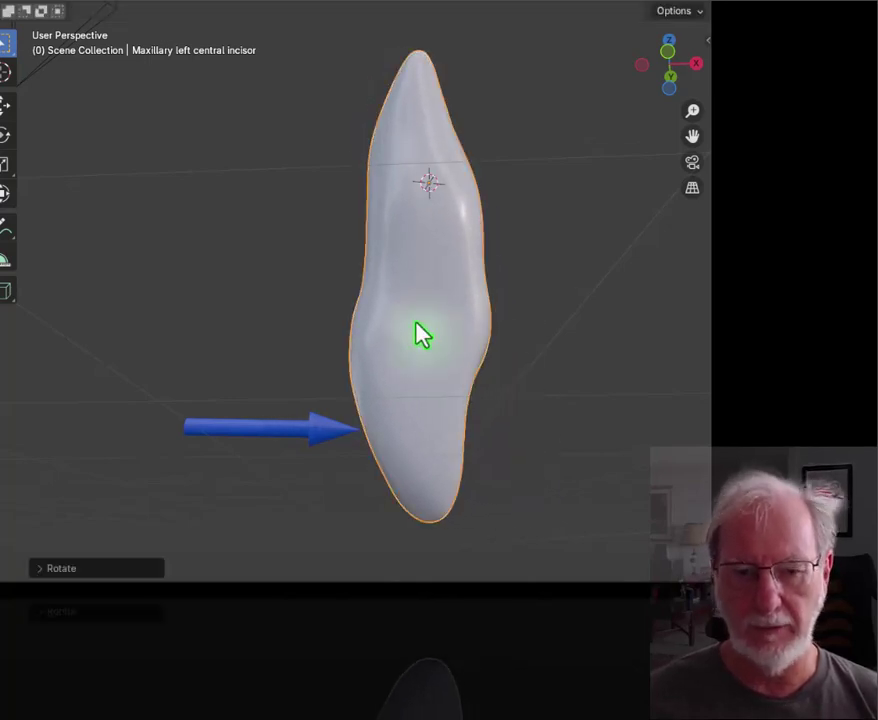
pyautogui.click(568, 298)
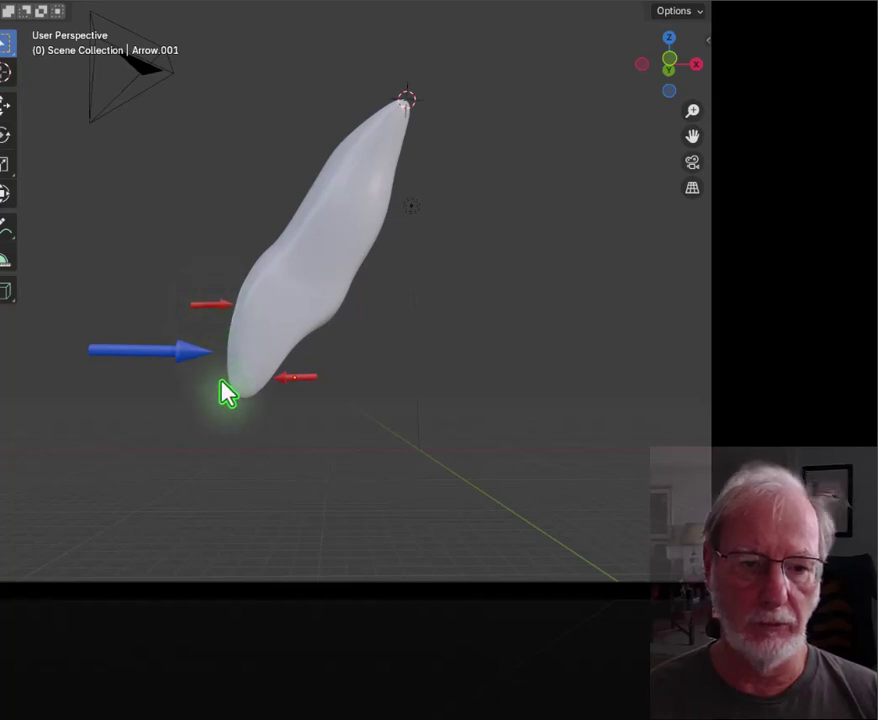
# Select all and rotate the incisor with its three arrows about the tooth tip
pyautogui.press('a')
pyautogui.press('r')
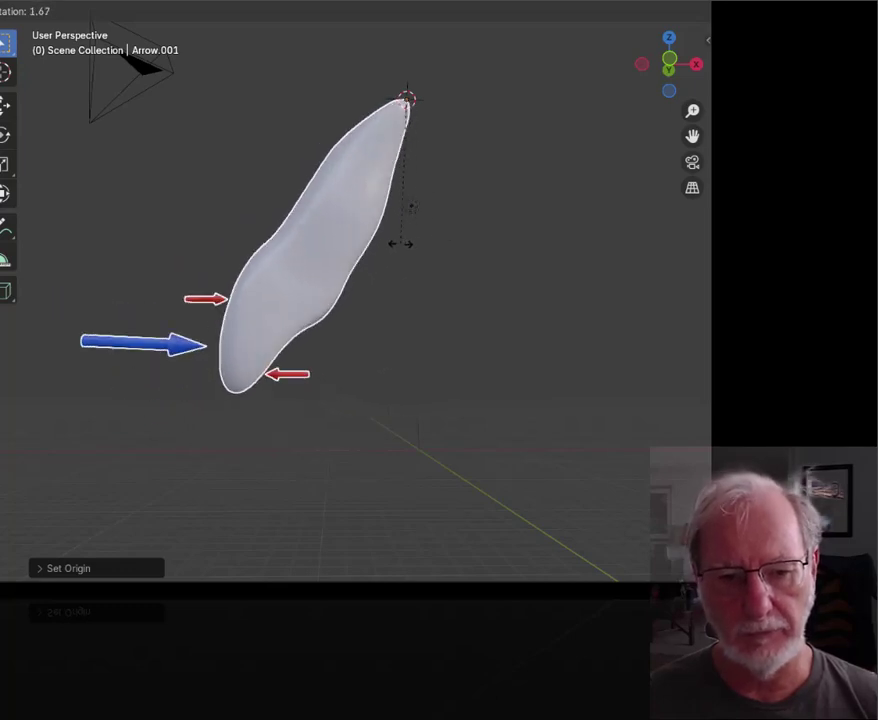
pyautogui.click(400, 243)
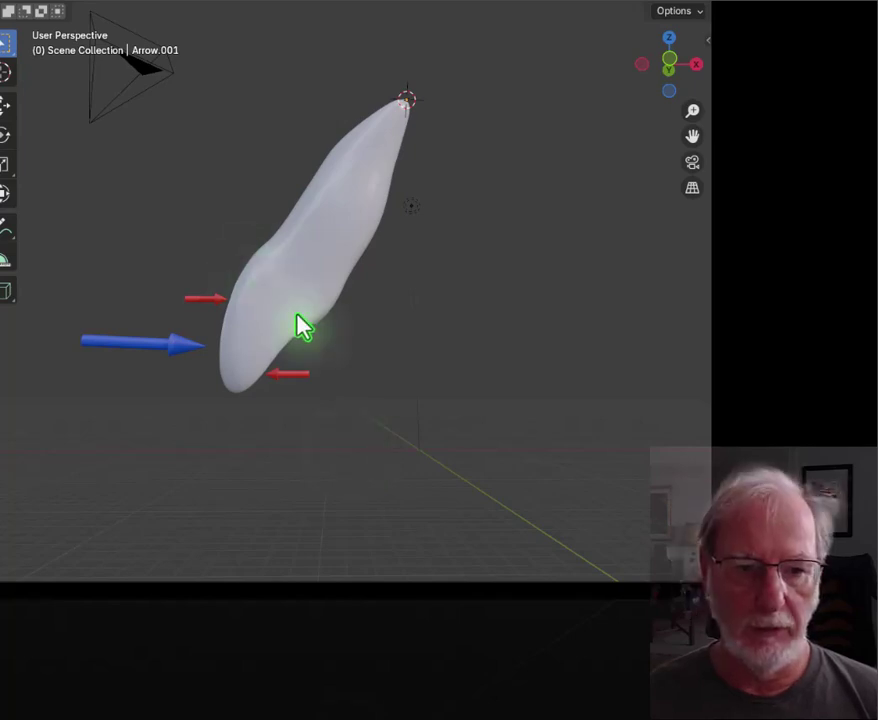
pyautogui.click(343, 327)
pyautogui.moveTo(343, 327); pyautogui.dragTo(337, 270, button='middle')
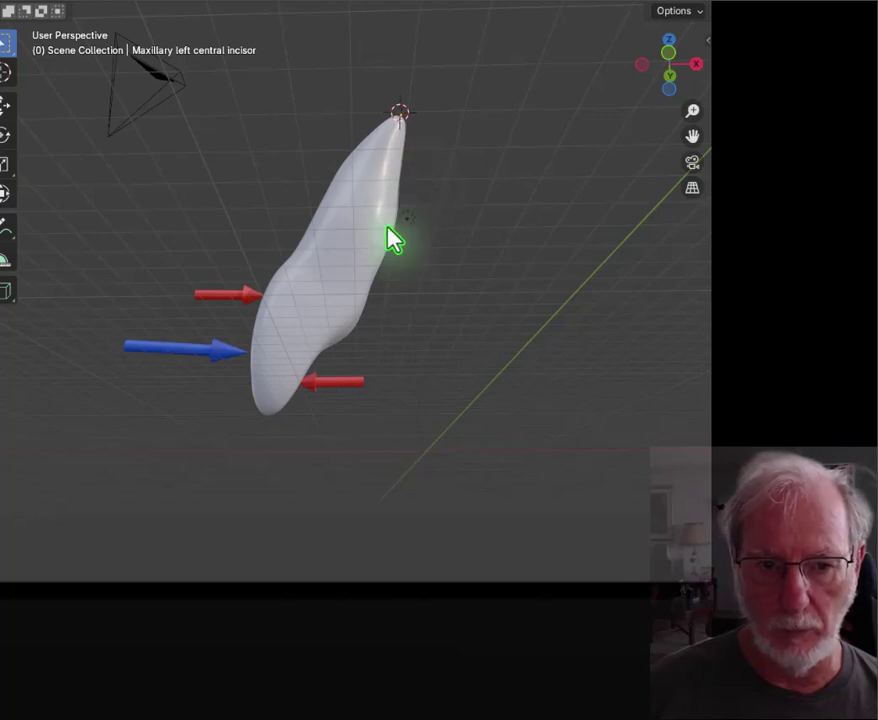
# Move the incisor slightly right with G, then deselect it
pyautogui.click(365, 303)
pyautogui.press('g')
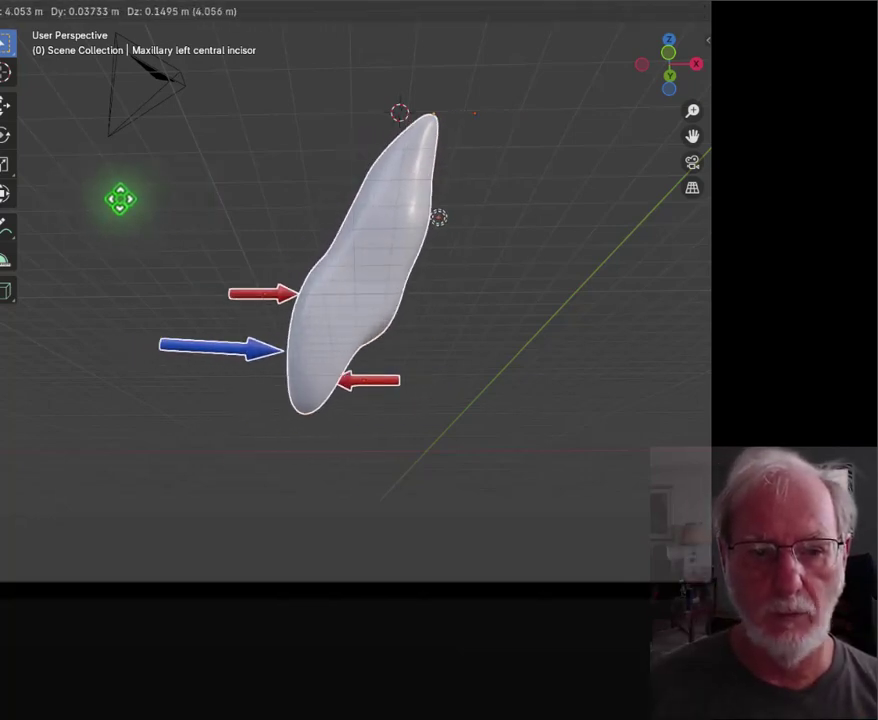
pyautogui.click(101, 200)
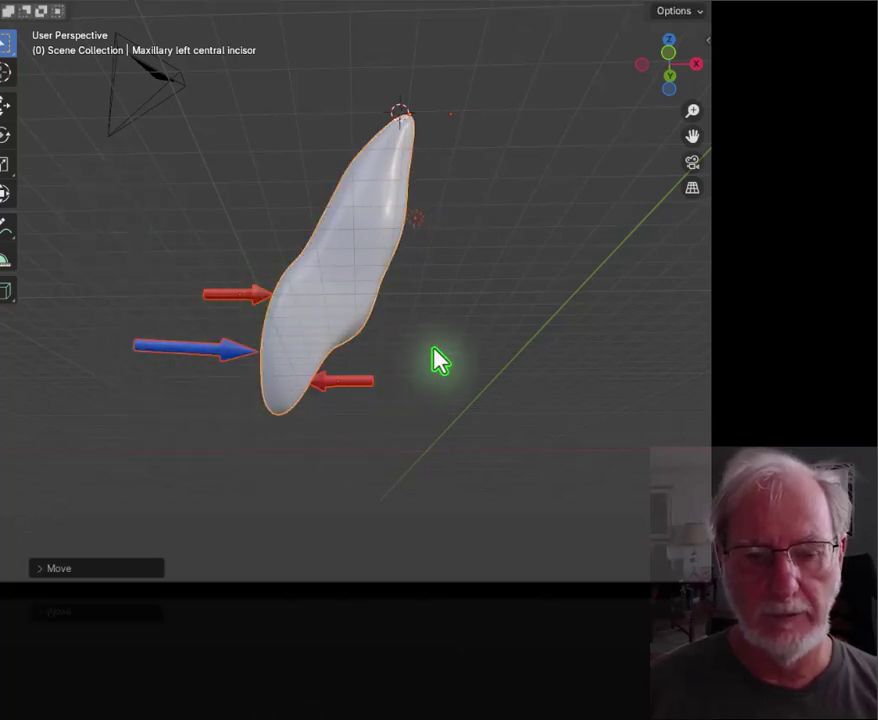
pyautogui.click(545, 455)
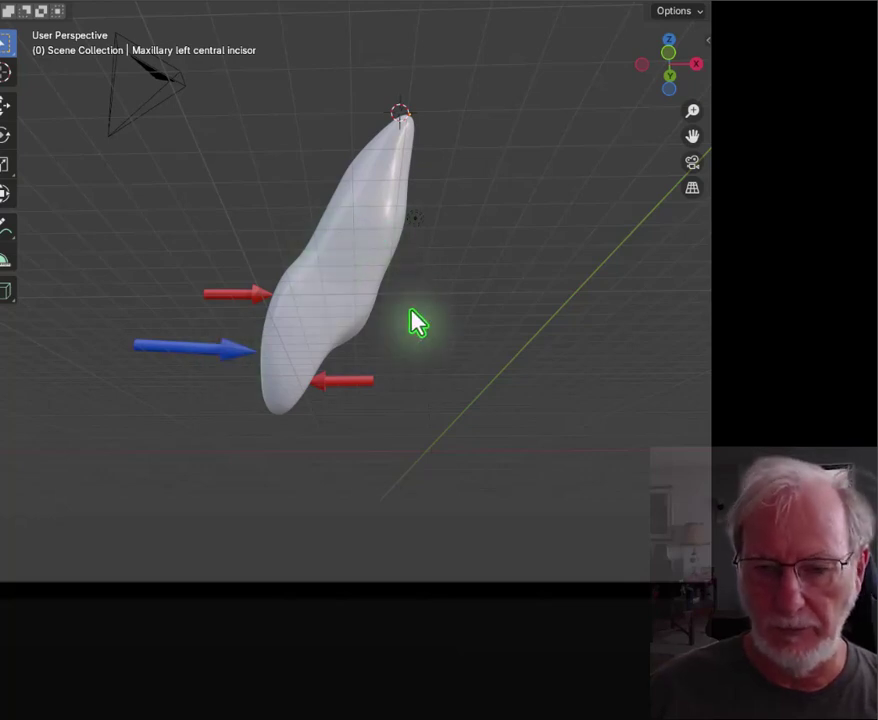
# Undo to remove the red couple arrows and begin rotating the incisor around its base
pyautogui.hotkey('ctrl', 'z')
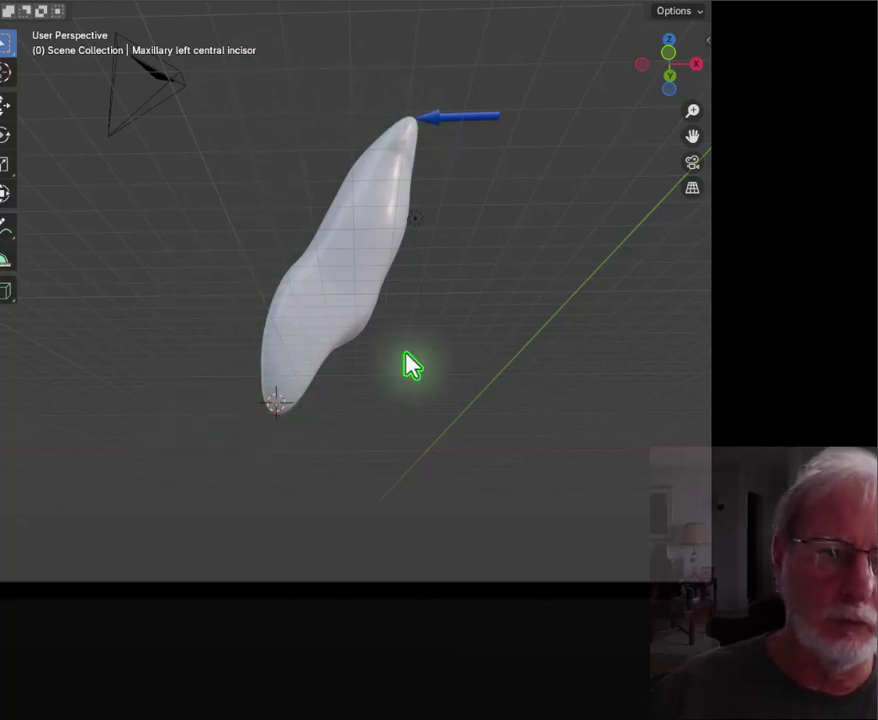
pyautogui.press('r')
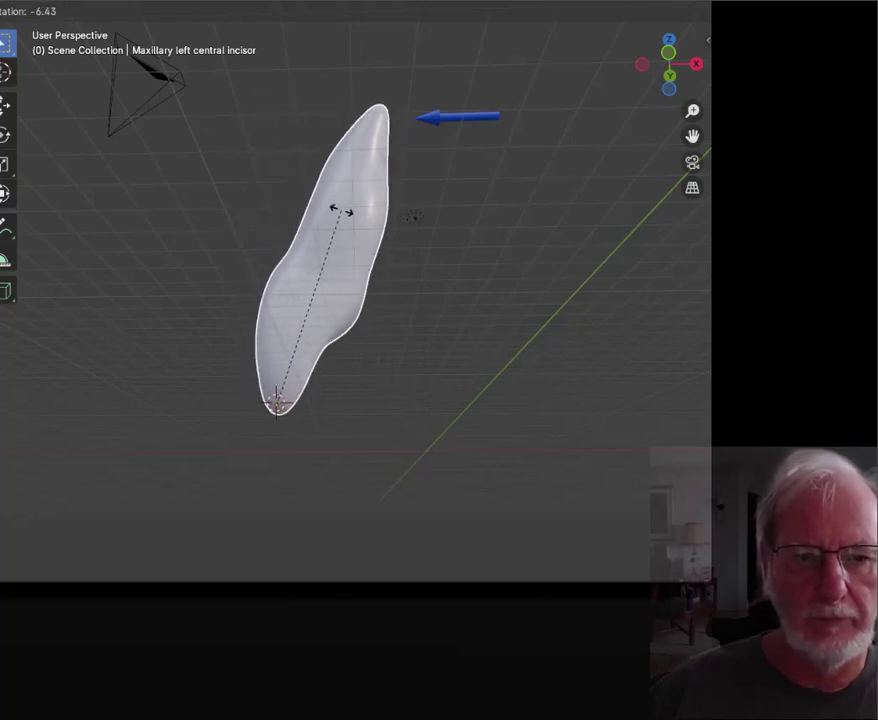
# Confirm the incisor's rotation about its lower end, tip against the blue arrow
pyautogui.click(362, 210)
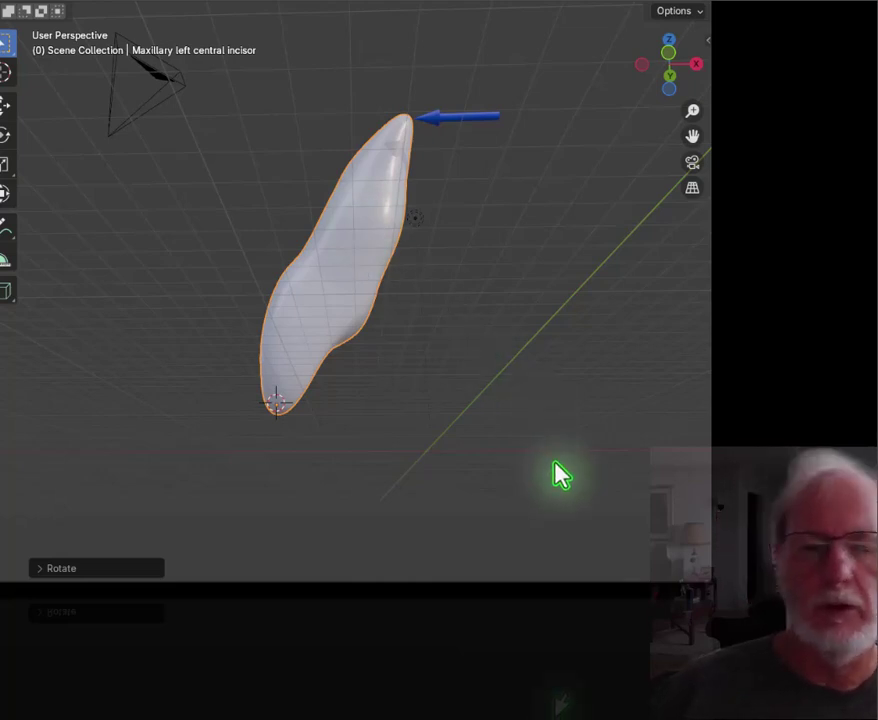